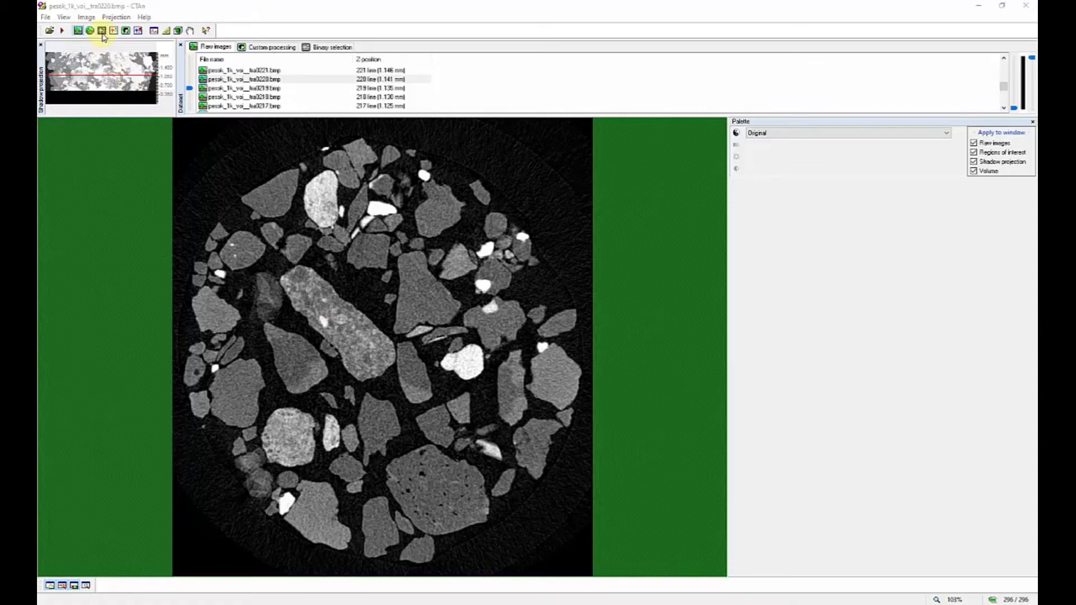
- Open the Filtering plug-in for custom processing and choose the Gaussian blur filter
left_click(103, 31)
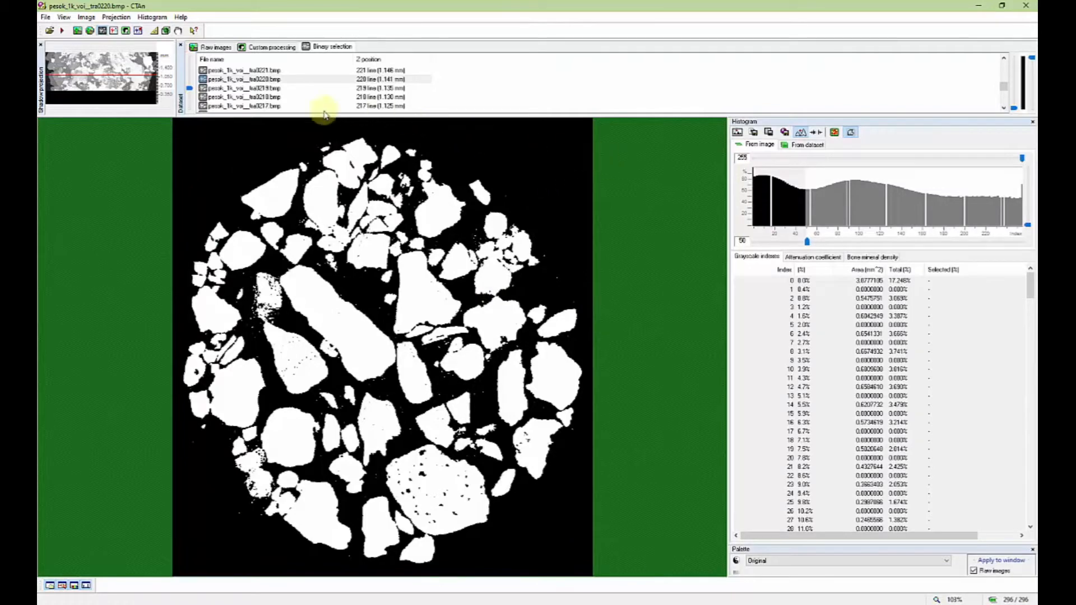
left_click(125, 33)
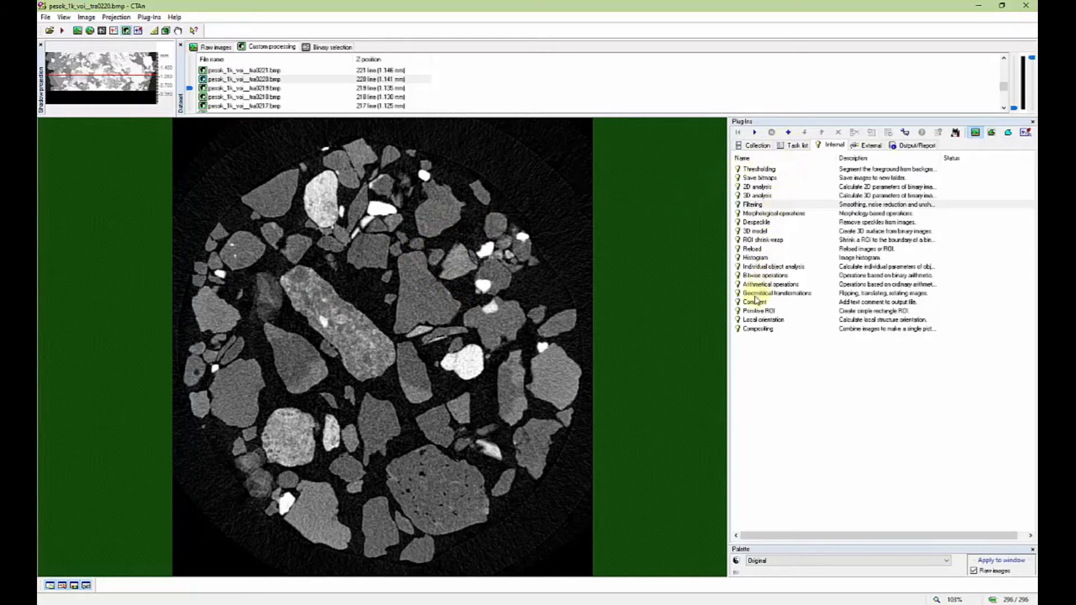
double_click(764, 205)
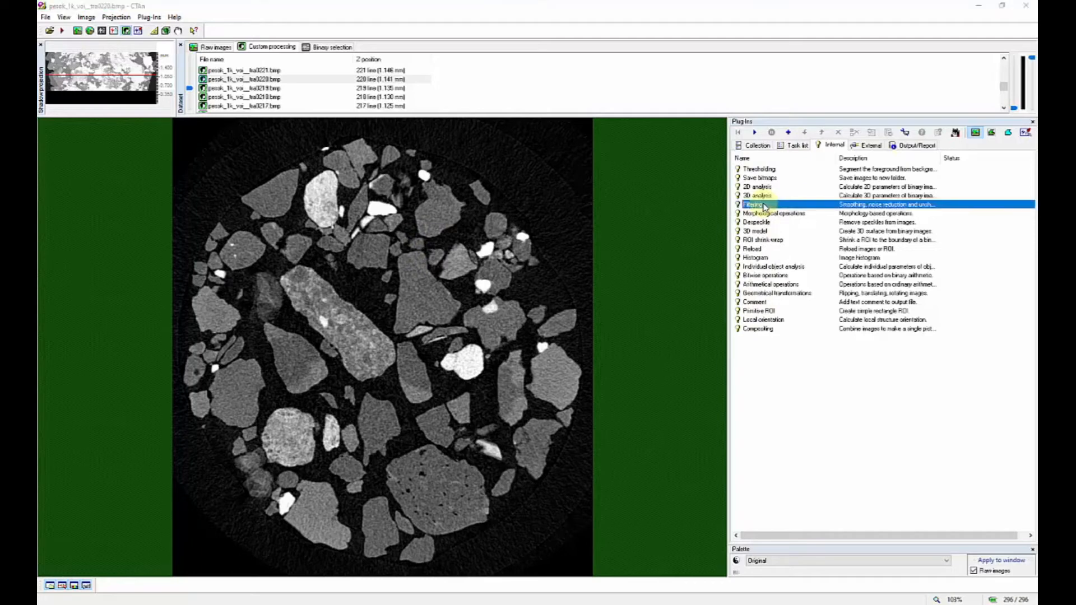
left_click_drag(541, 241, 697, 164)
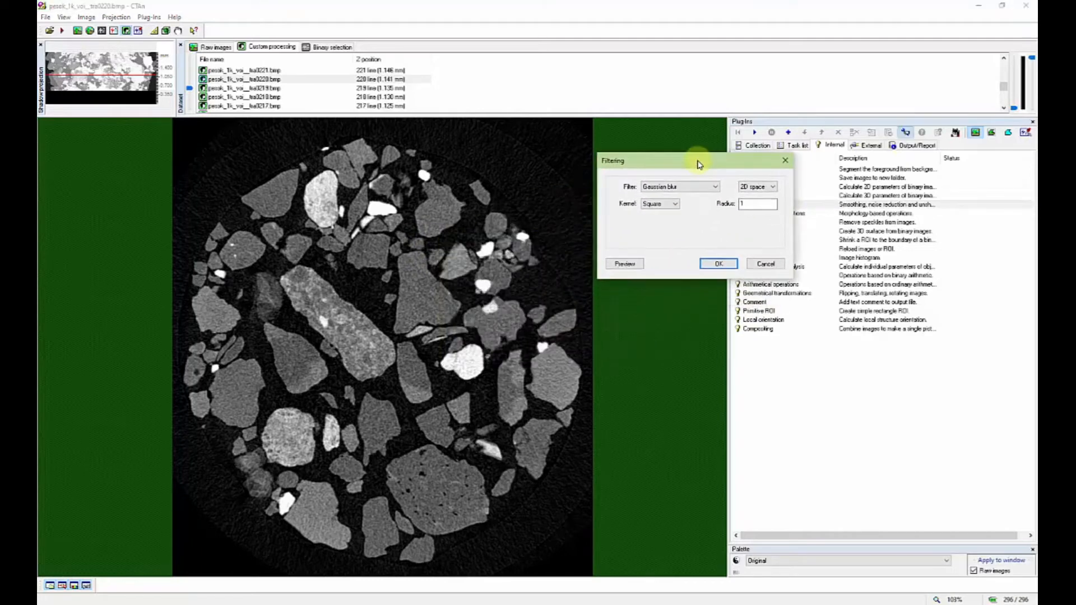
left_click(695, 192)
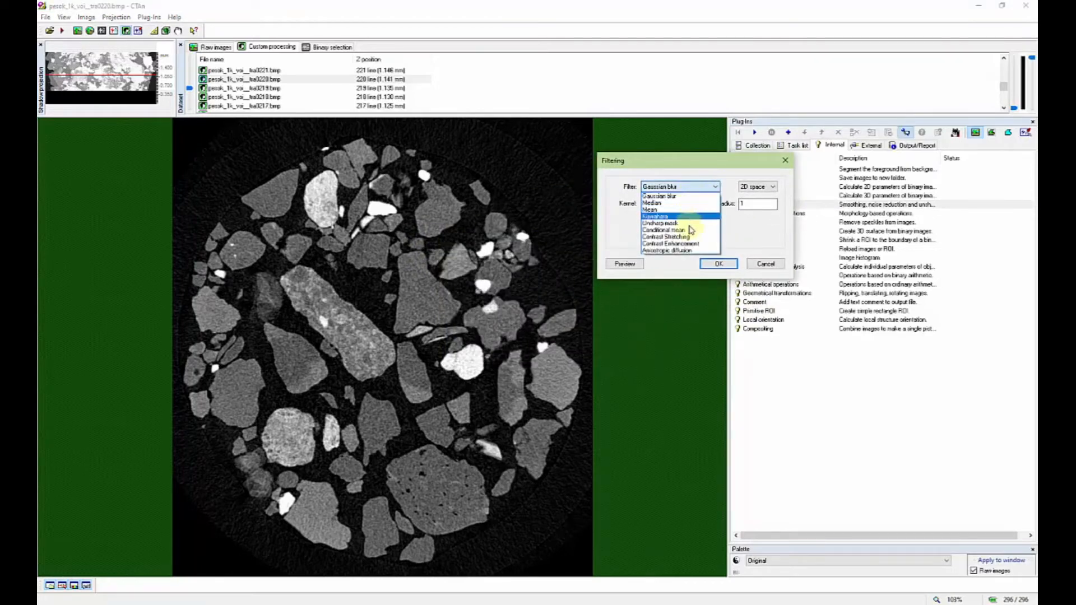
left_click(678, 197)
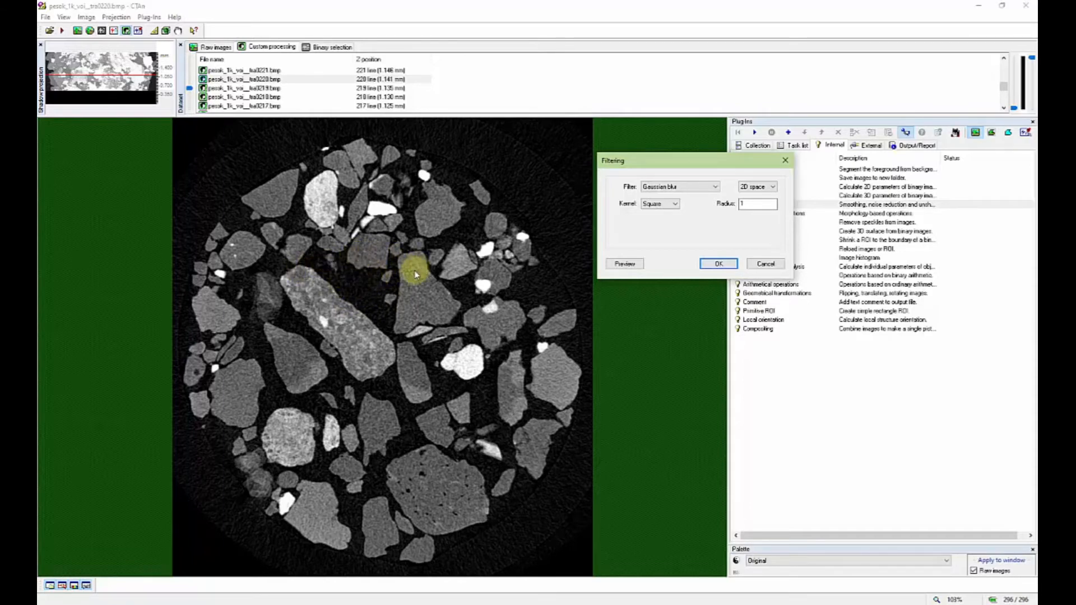
- Try the Gaussian blur in 3D space and switch it back to 2D space for a preview
left_click(755, 187)
left_click(751, 203)
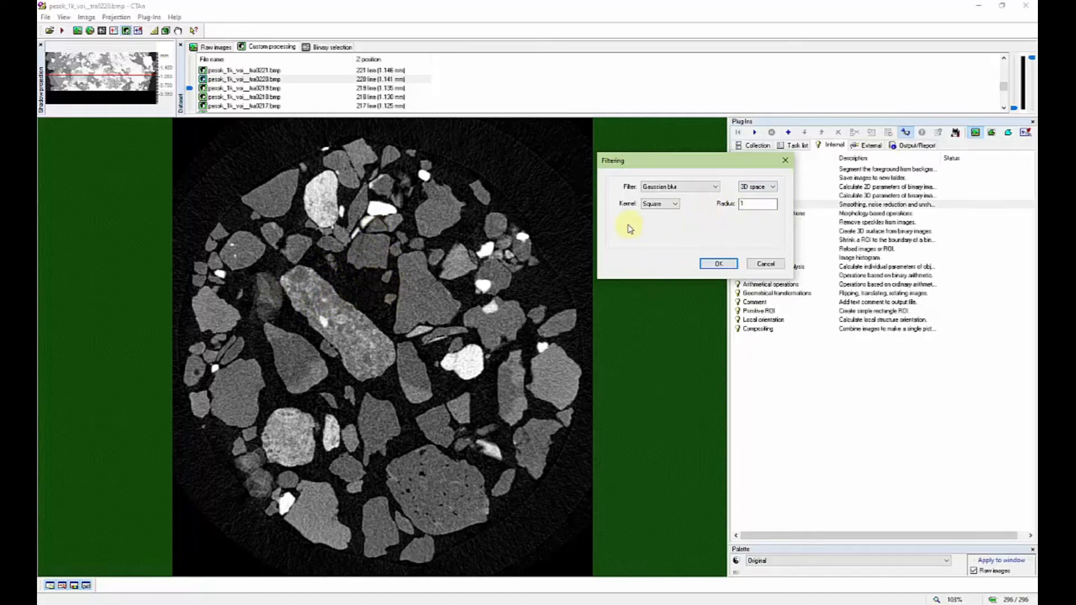
left_click(768, 188)
left_click(754, 201)
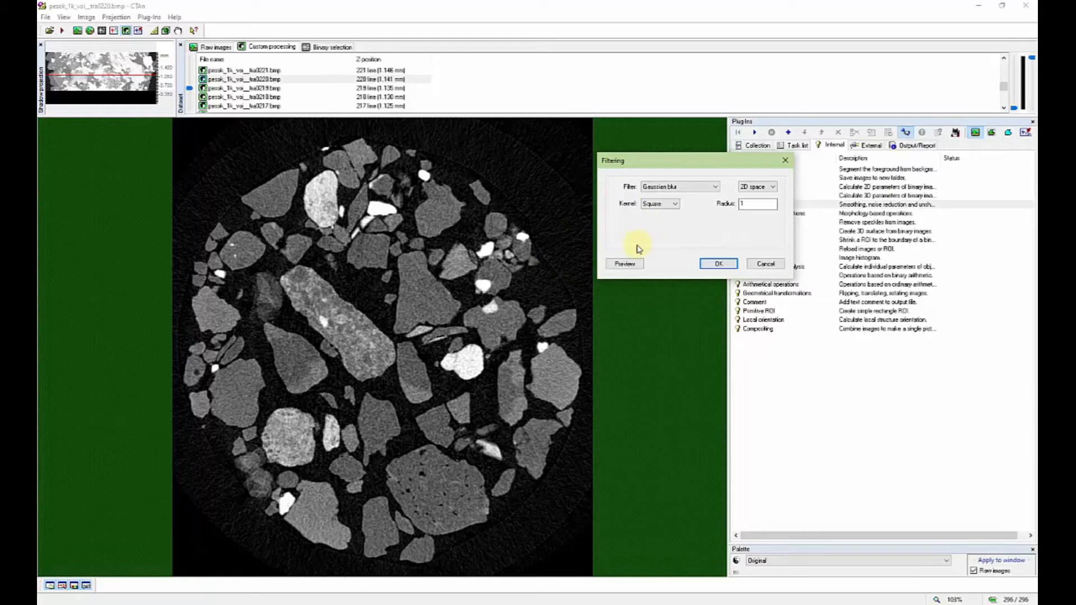
left_click(626, 263)
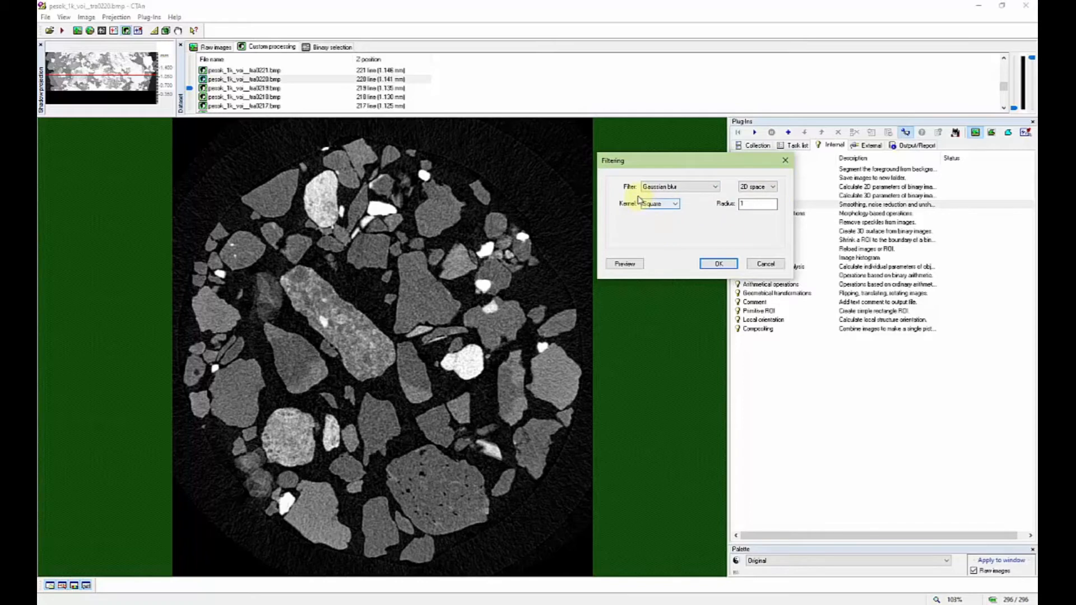
- Alternate the Gaussian blur kernel between Square and Round, ending on Square
left_click(654, 204)
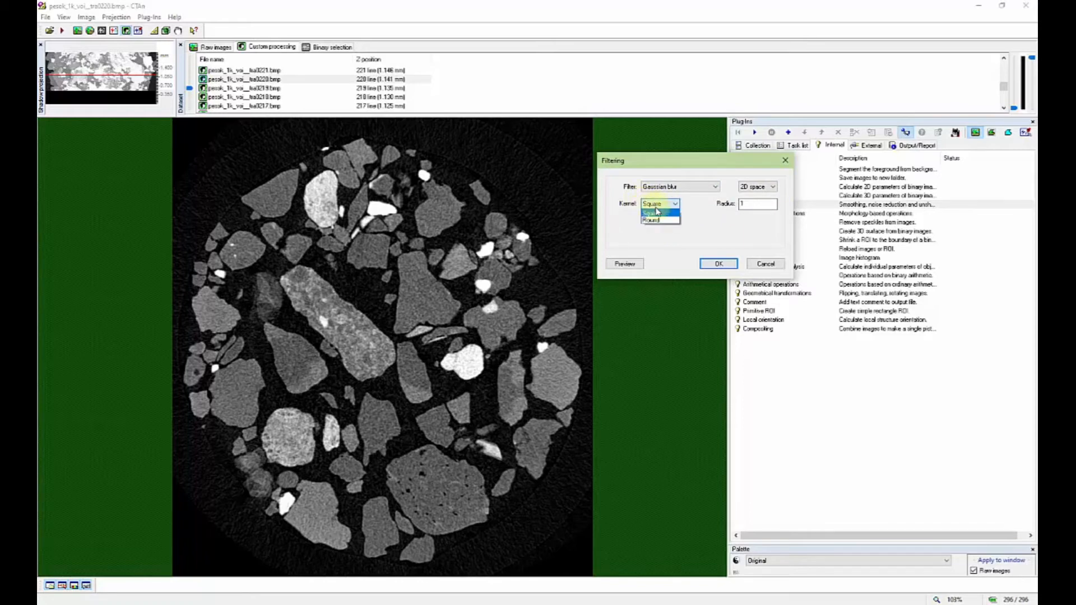
left_click(663, 214)
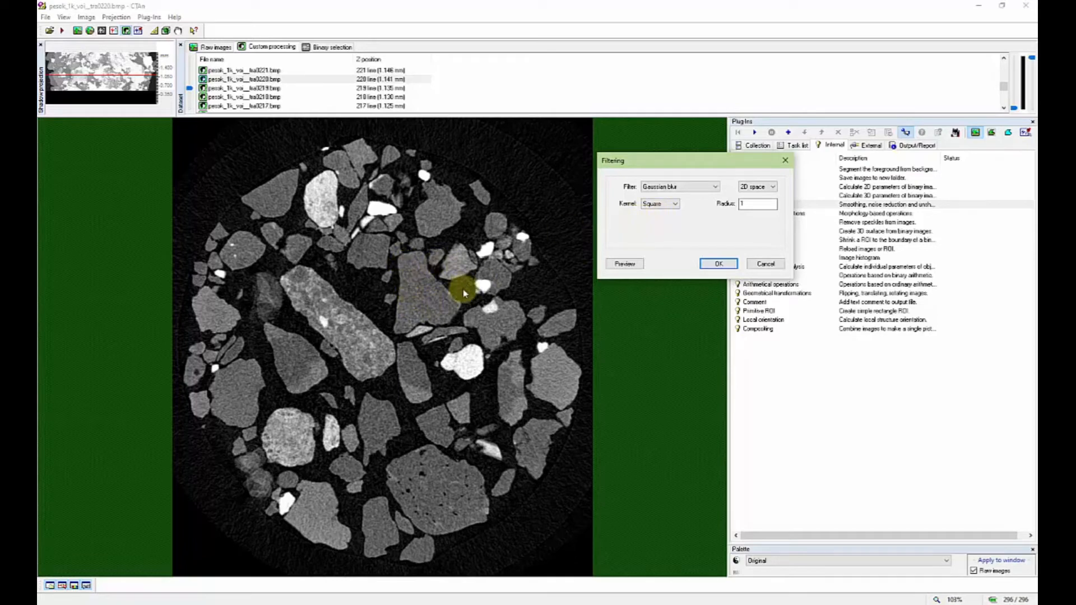
left_click(660, 205)
left_click(656, 220)
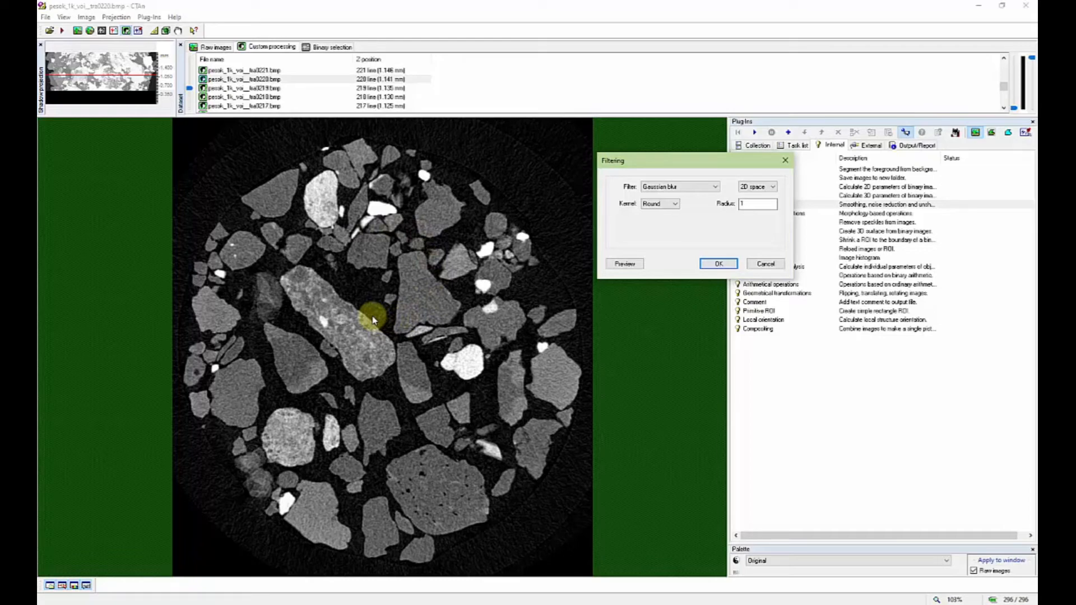
left_click(651, 205)
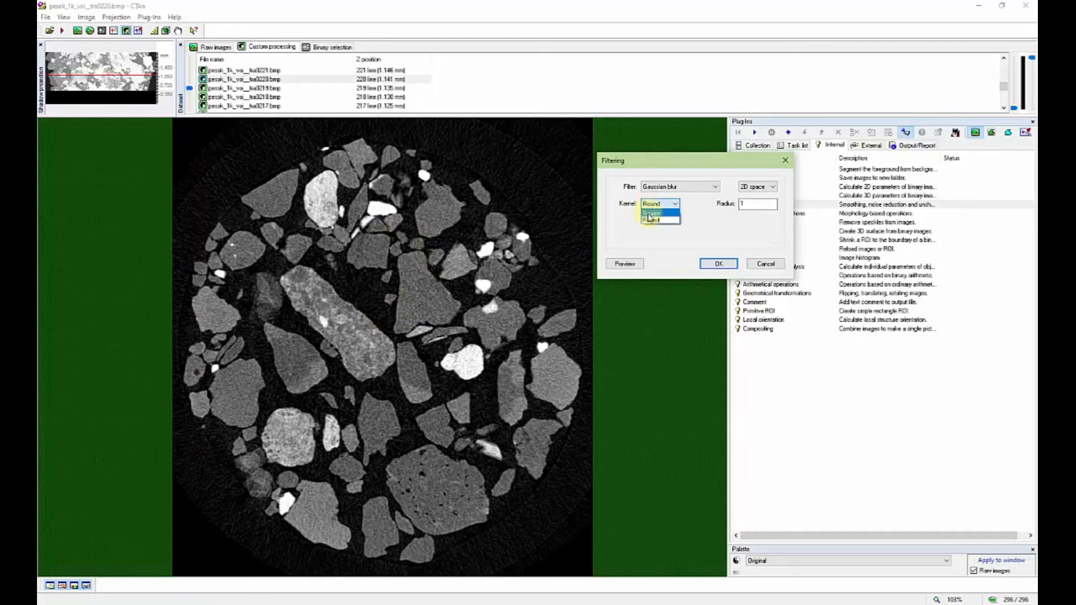
left_click(649, 214)
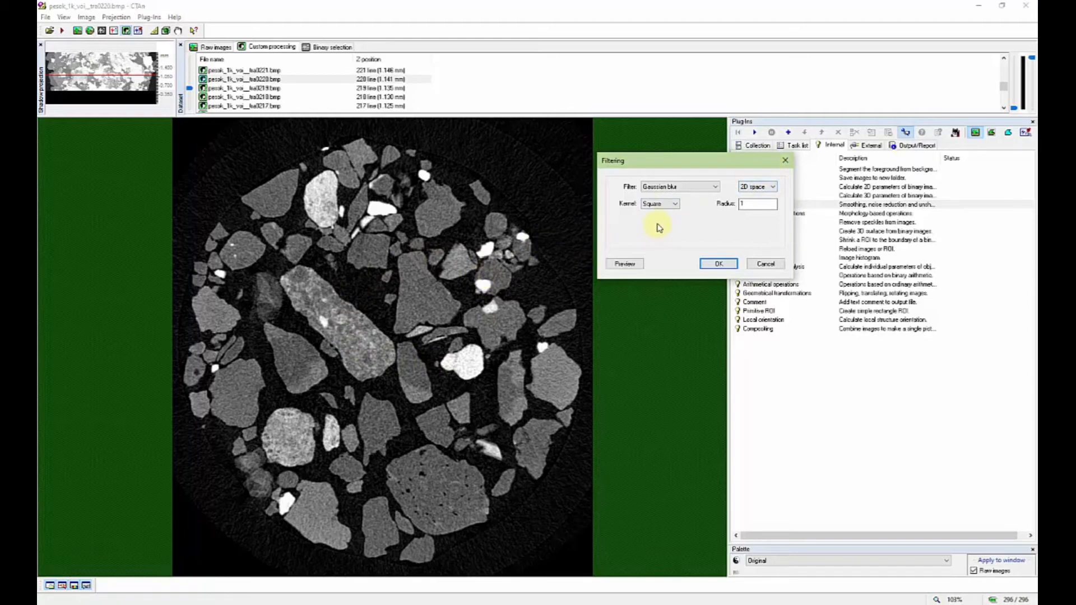
left_click(658, 204)
left_click(654, 219)
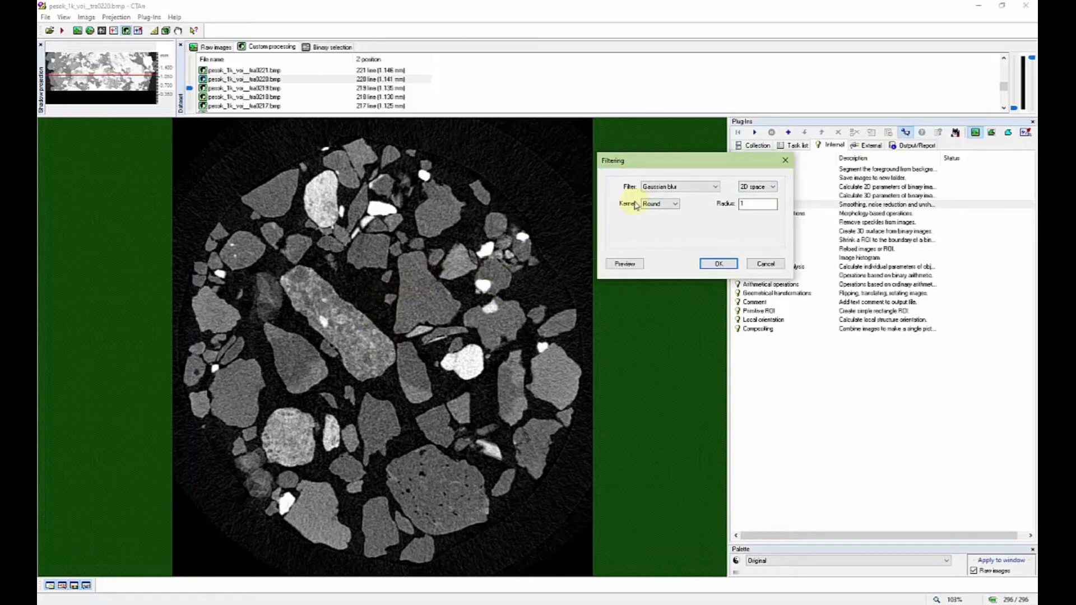
left_click(671, 205)
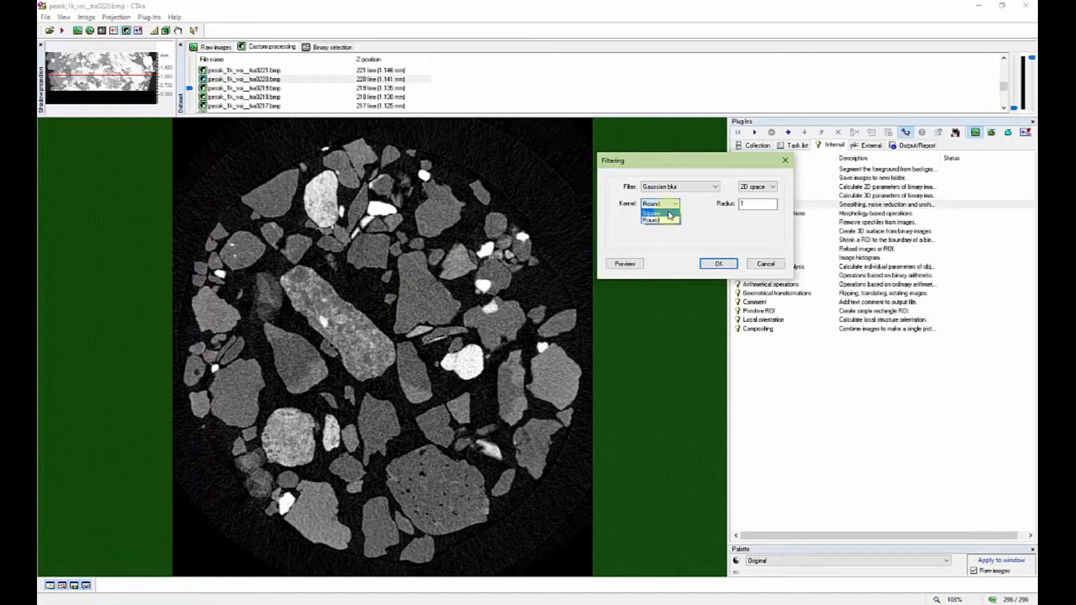
left_click(671, 214)
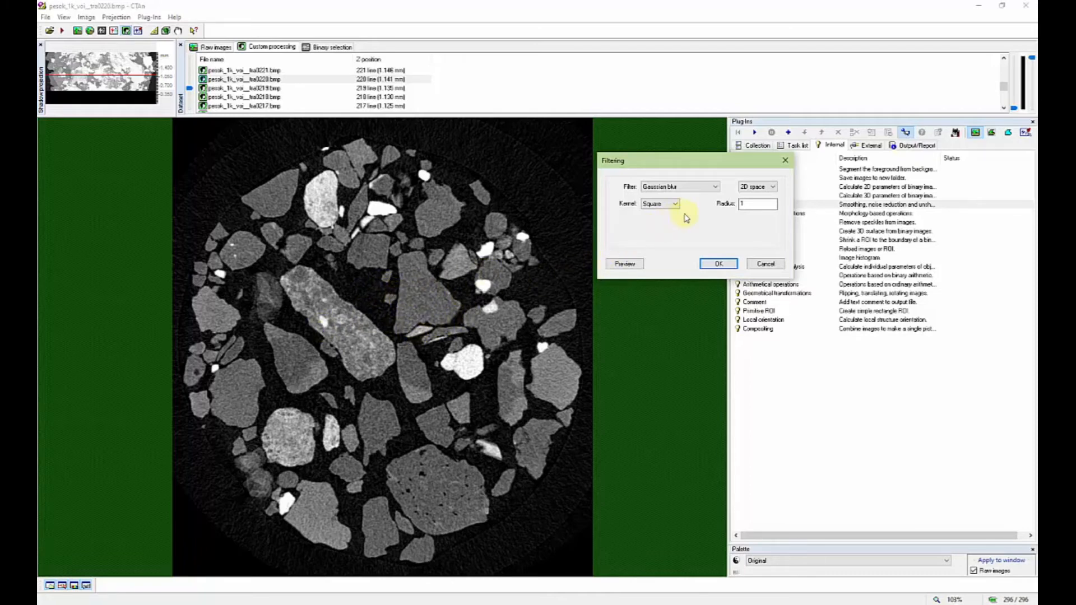
- Try radius 3 with the Median filter and return to Gaussian blur with radius 1
double_click(747, 208)
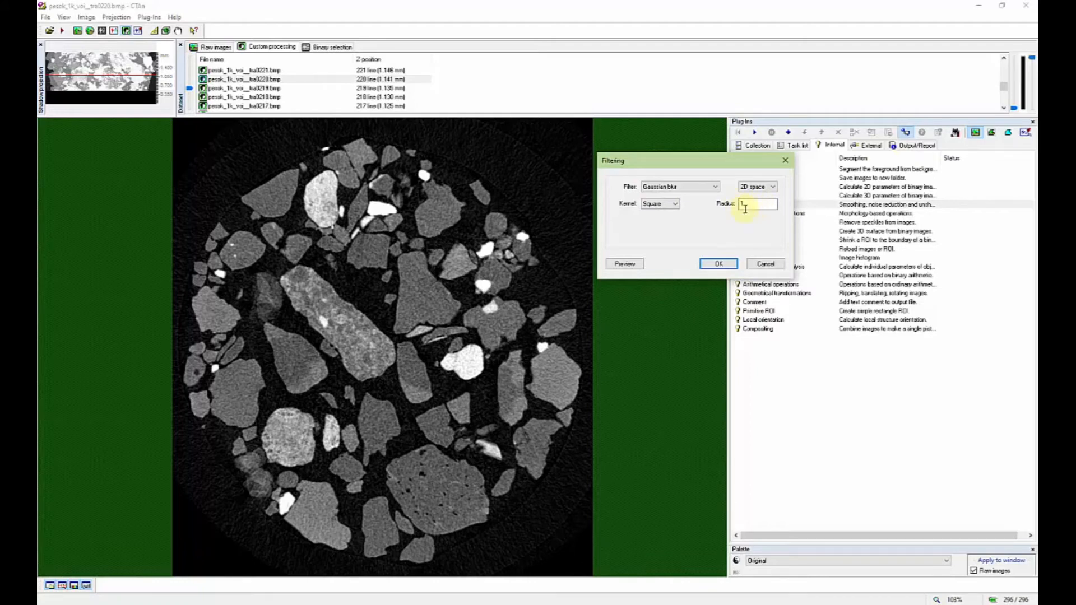
left_click(689, 189)
left_click(686, 204)
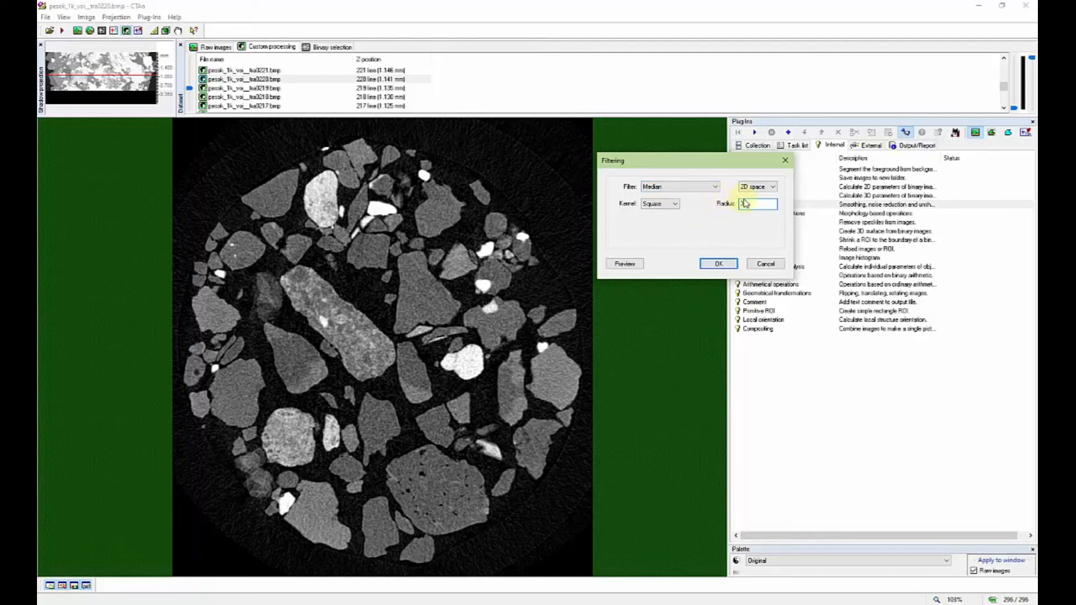
left_click(696, 193)
left_click(695, 196)
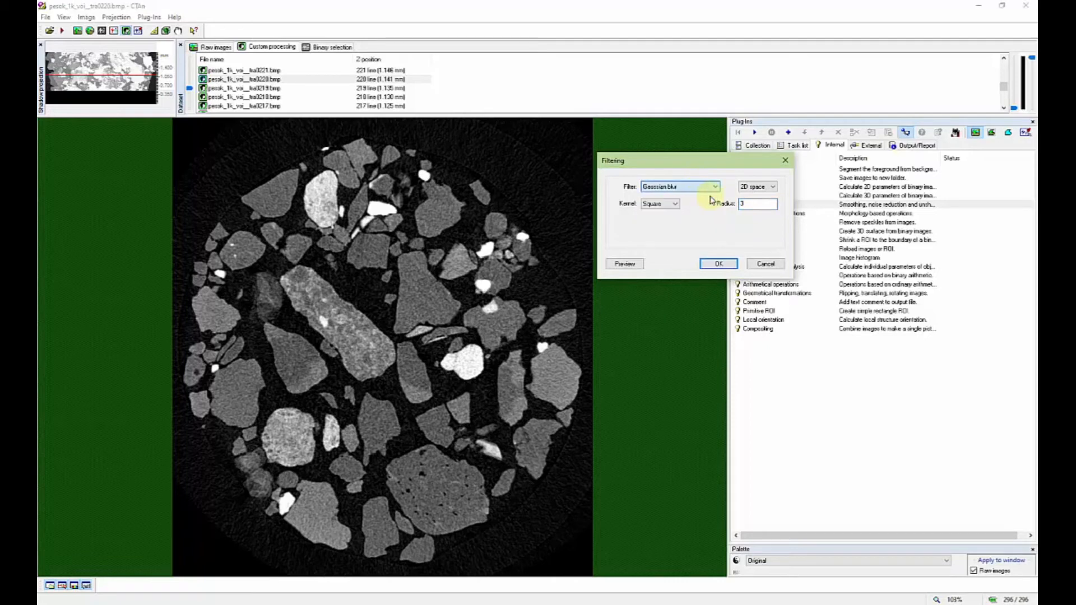
double_click(762, 204)
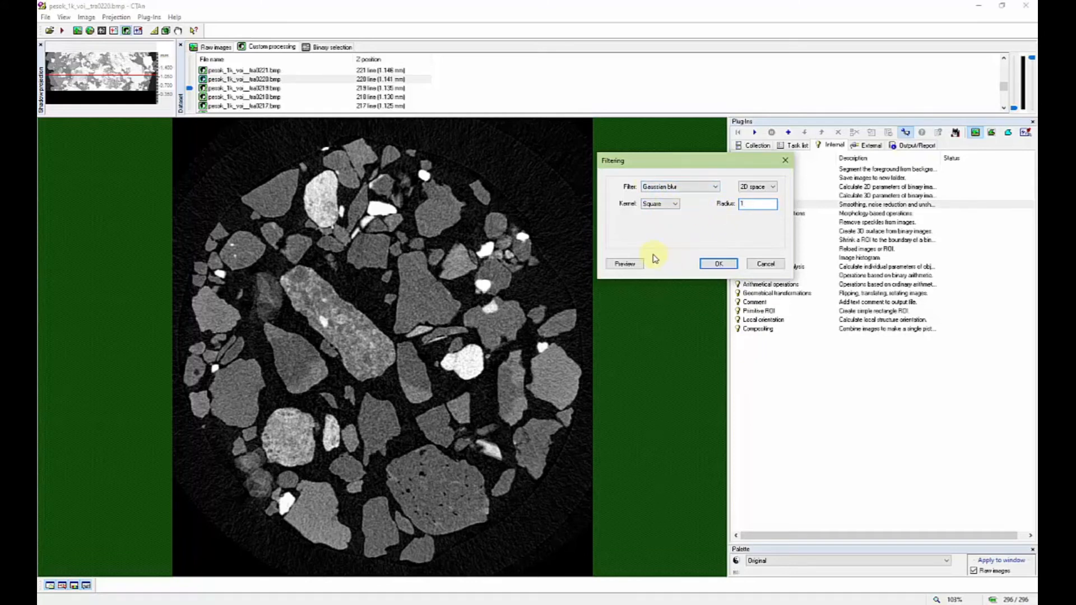
- Preview the 2D Gaussian blur with radius 1 and compare it repeatedly with the unfiltered slice
left_click_drag(715, 169, 671, 147)
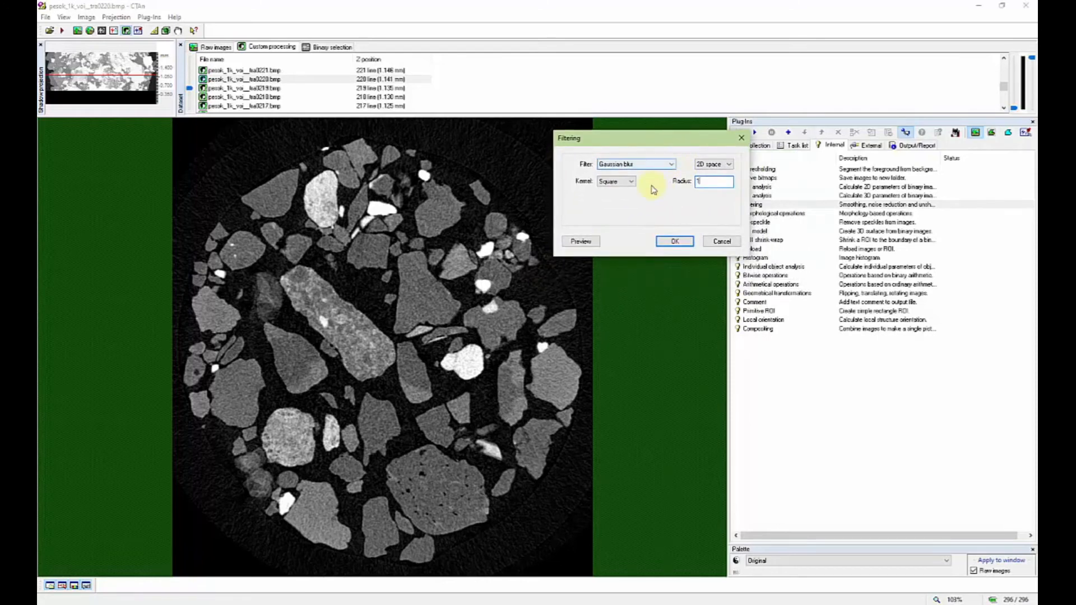
left_click(590, 243)
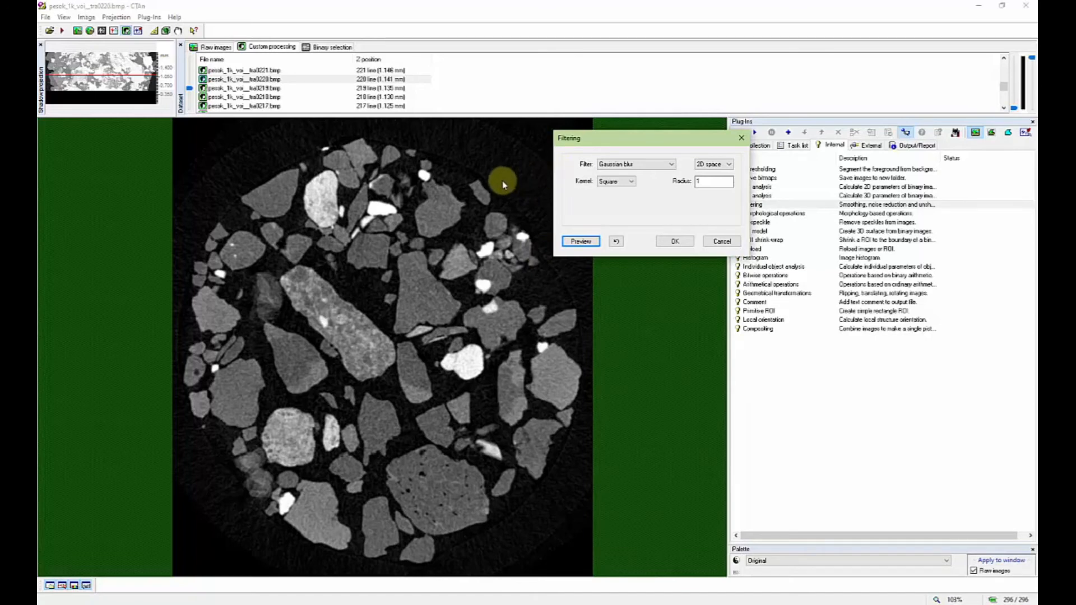
left_click(616, 243)
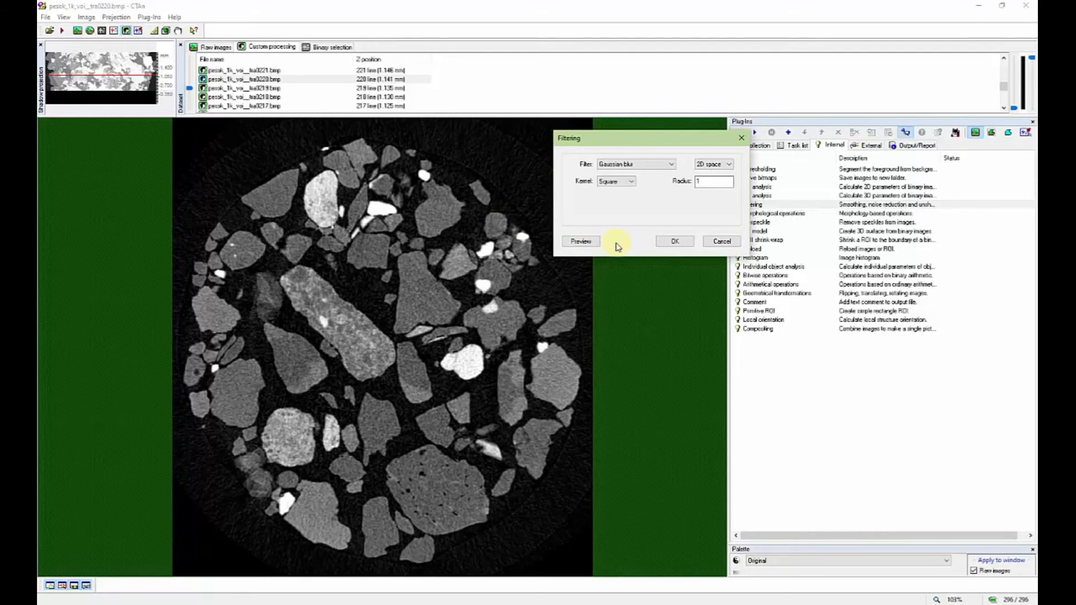
left_click(579, 244)
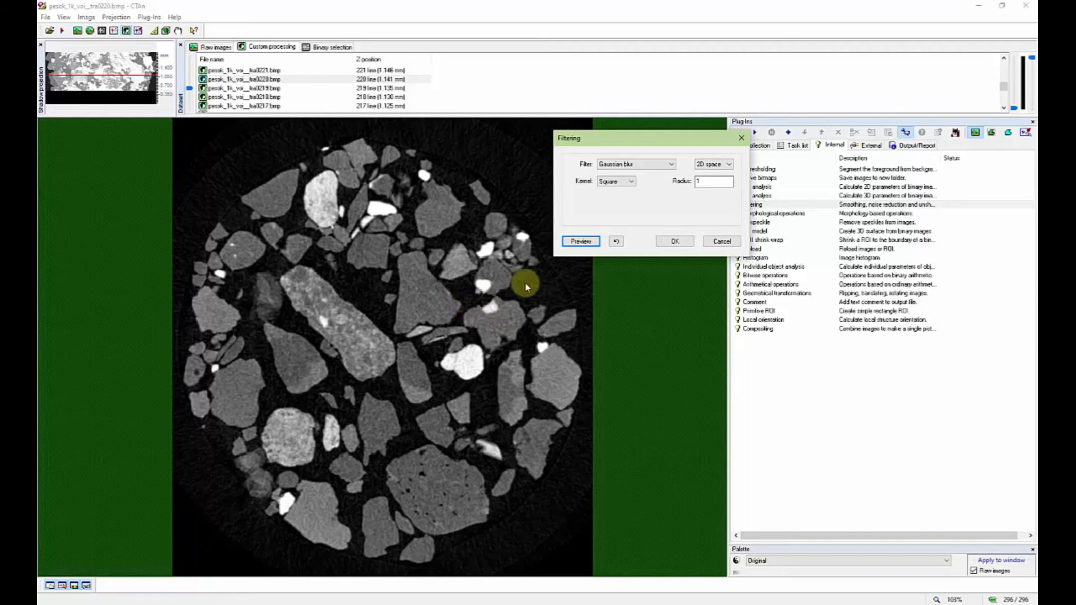
left_click(617, 241)
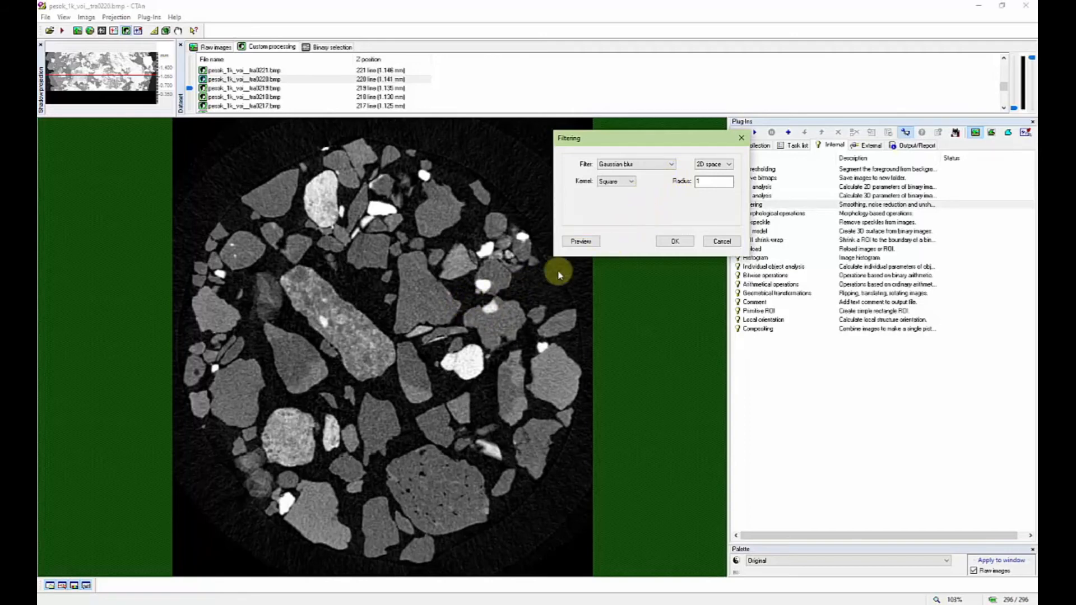
left_click(593, 242)
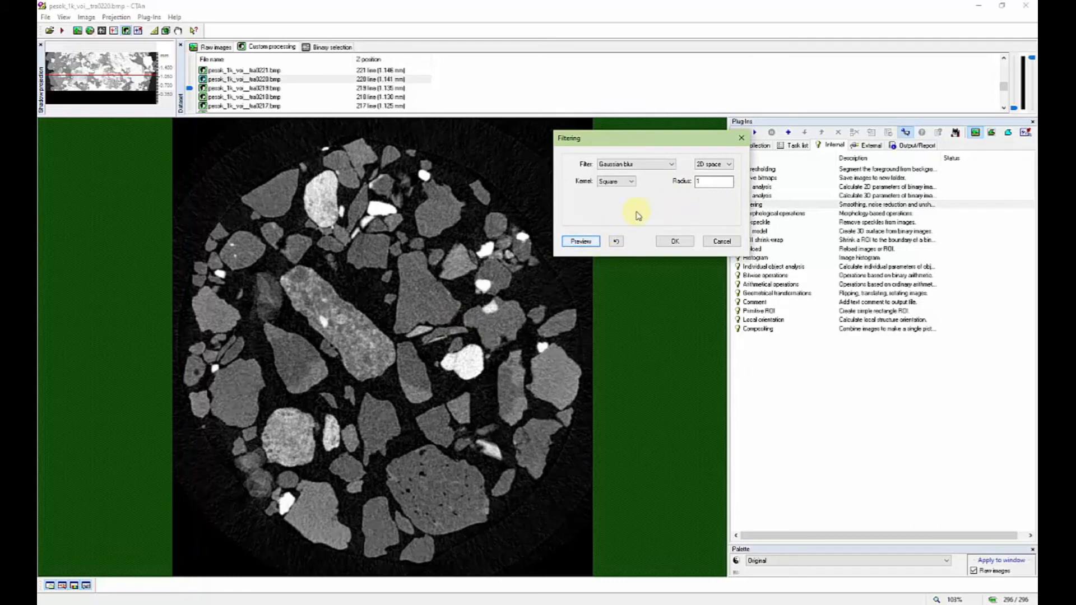
- Preview the Gaussian blur on the slice with radius 2 and with radius 3
key("shift+Tab")
type("2")
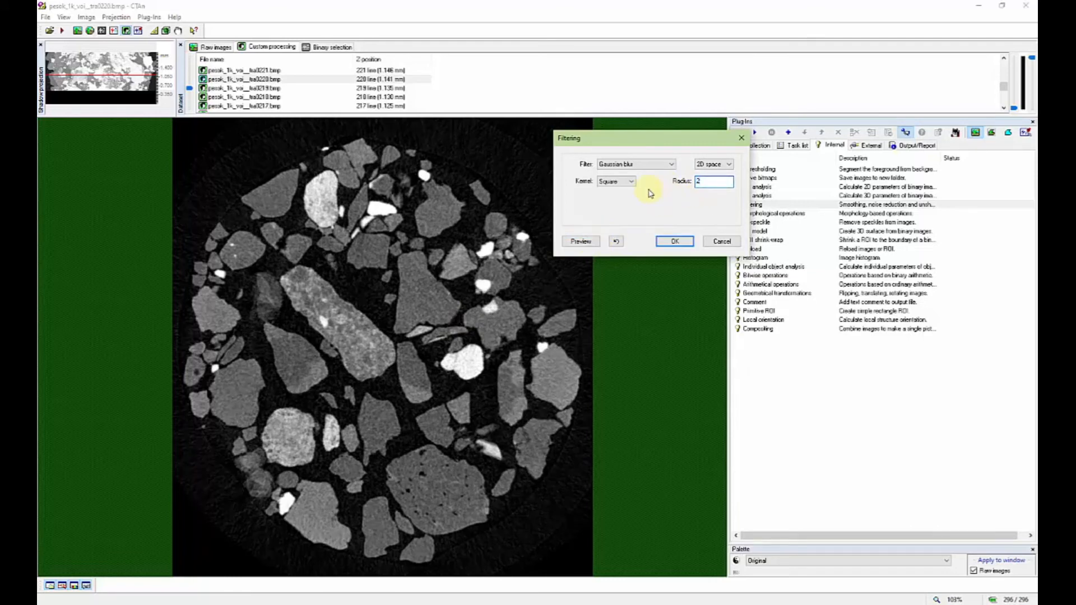
left_click(577, 242)
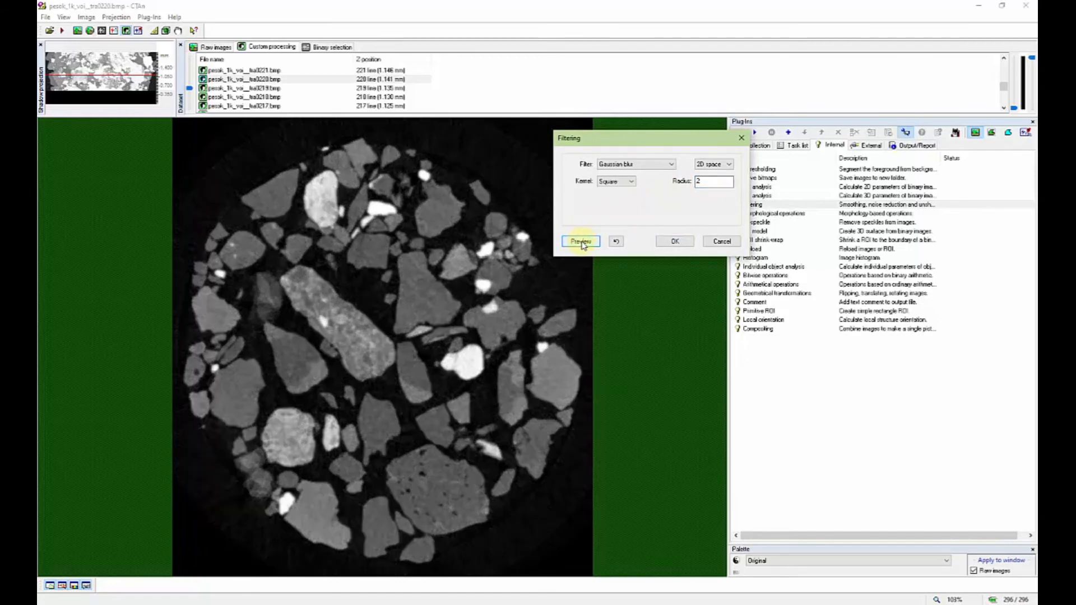
double_click(705, 184)
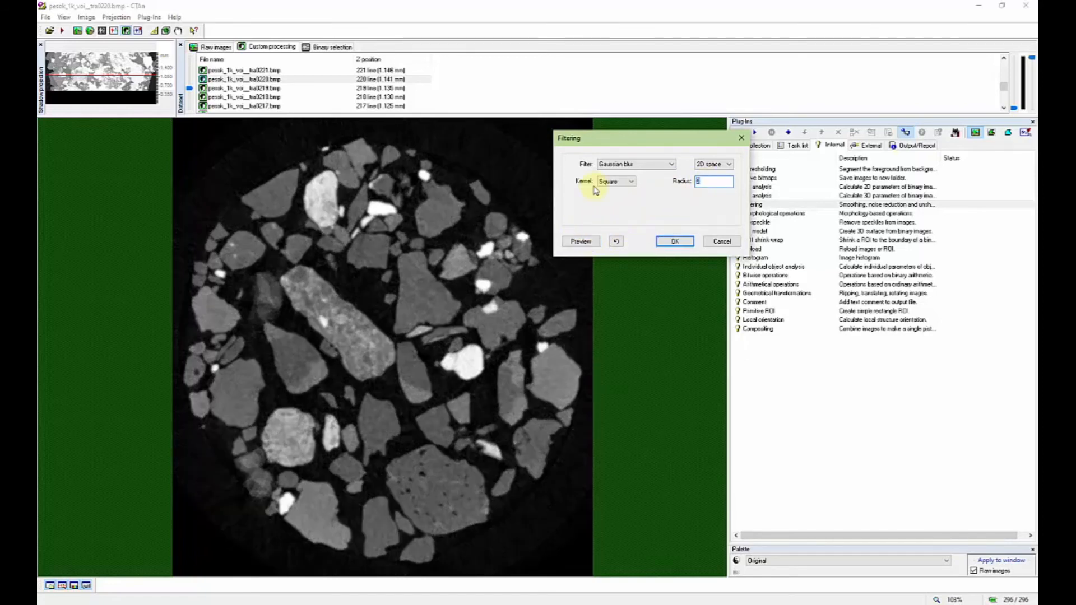
left_click(576, 242)
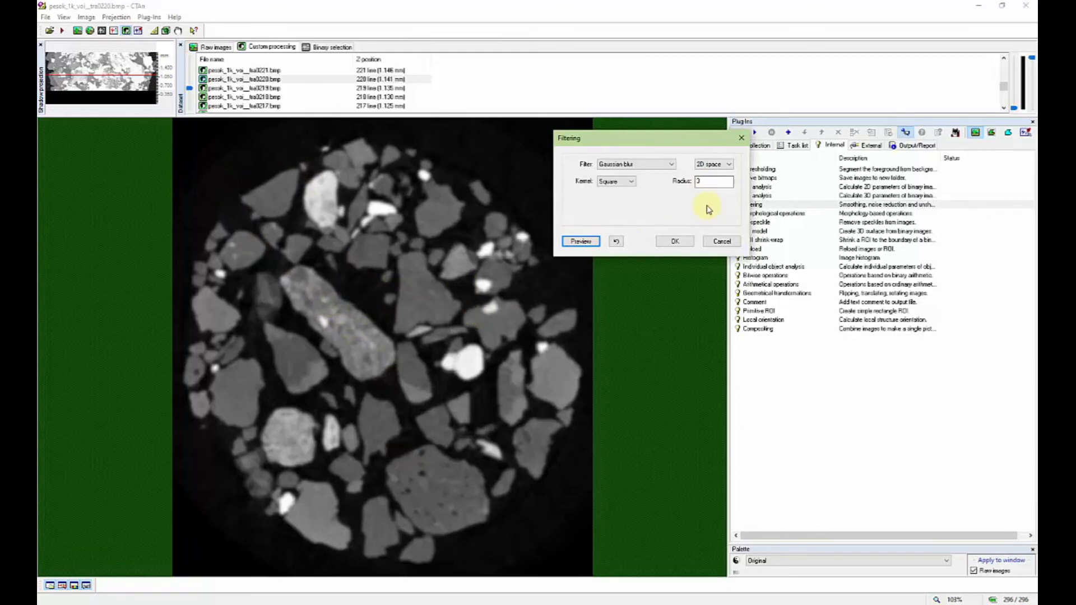
- Set the blur radius back to 2, restore the original slice and preview the filter again
left_click_drag(707, 182, 684, 189)
left_click(617, 242)
left_click(594, 244)
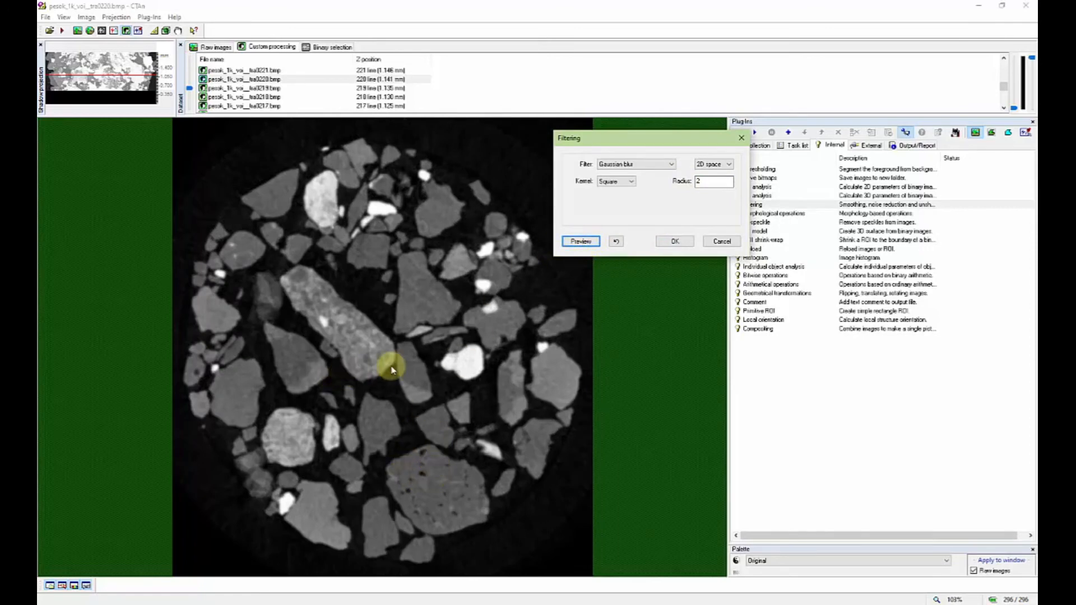
- Set the 2D Gaussian blur radius to 1, preview it on the slice and run the filter on the dataset
double_click(700, 182)
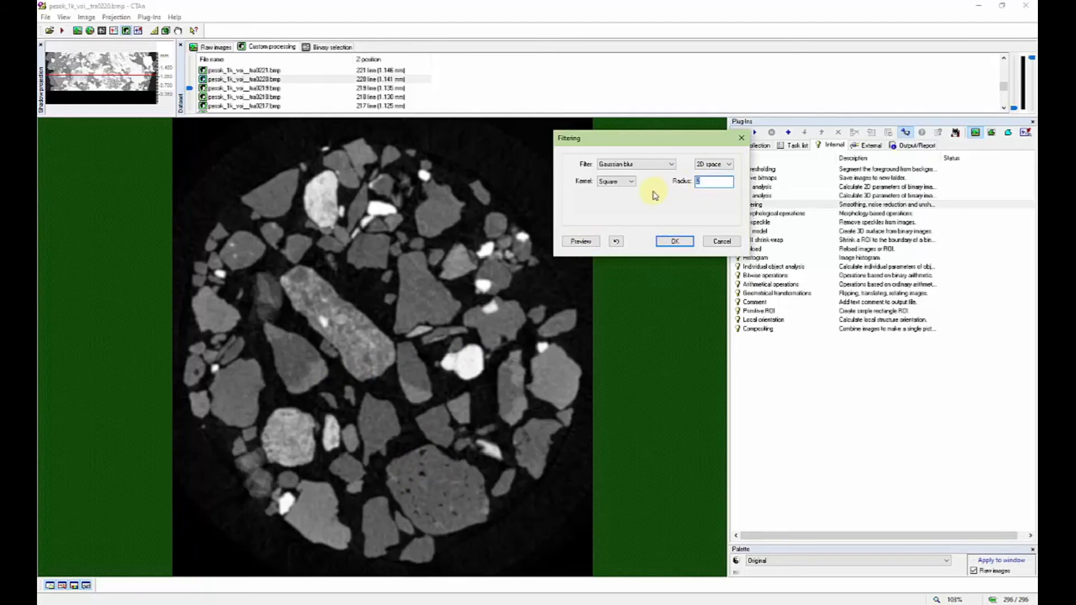
left_click(581, 242)
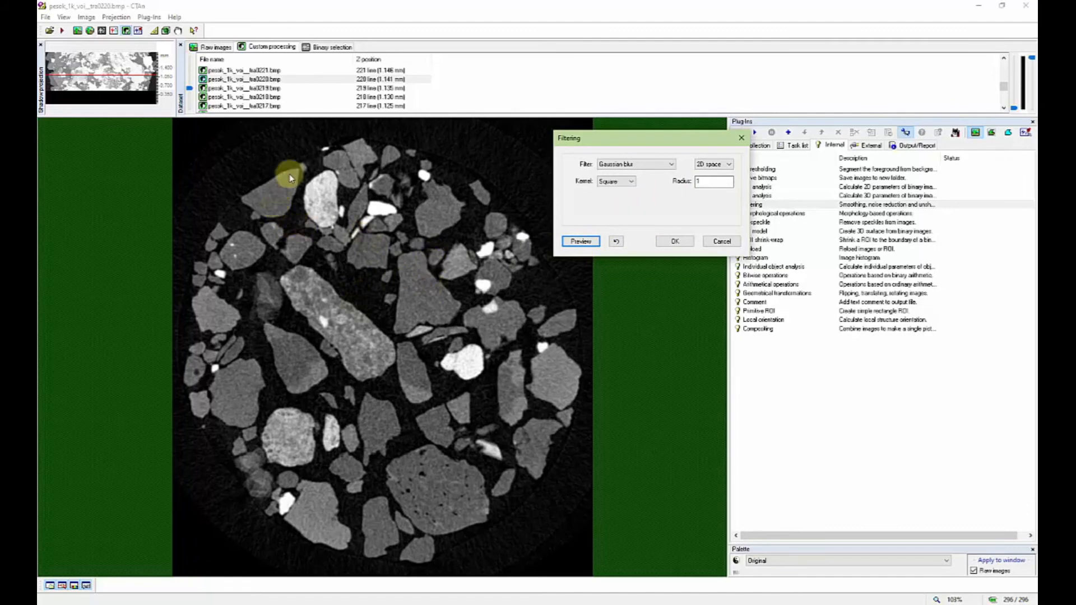
left_click(674, 242)
left_click(754, 132)
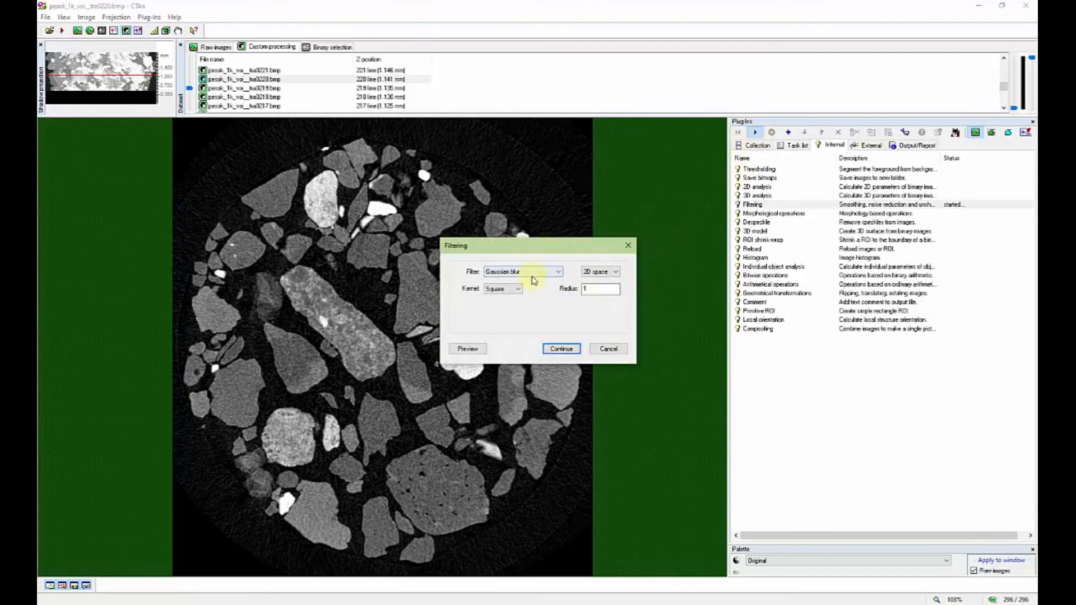
left_click(562, 350)
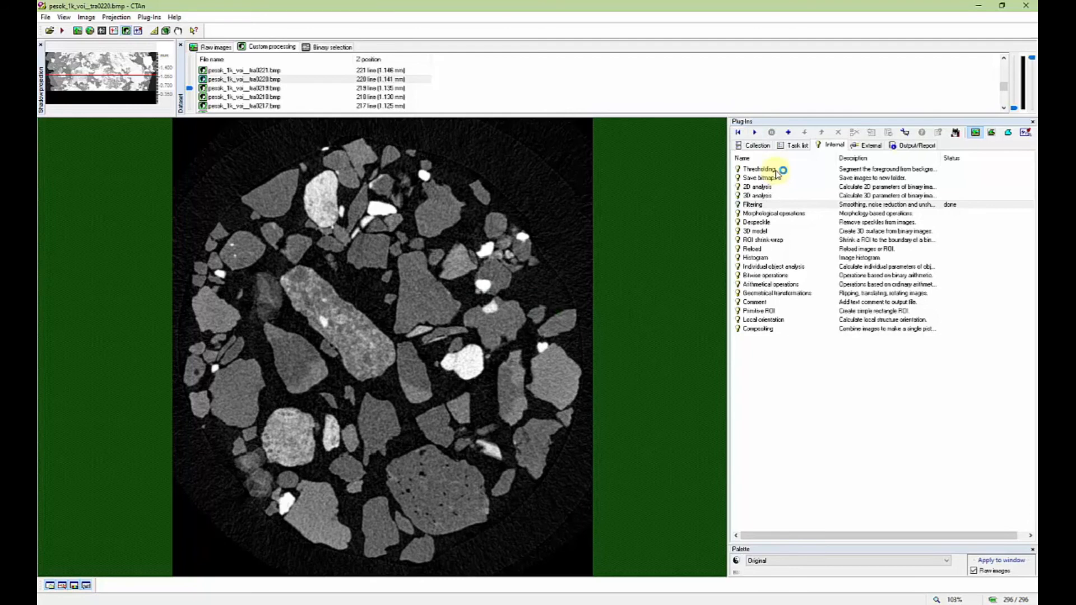
- Preview global thresholding on the filtered slice with the low level set to 50, keeping the grains in view
double_click(770, 169)
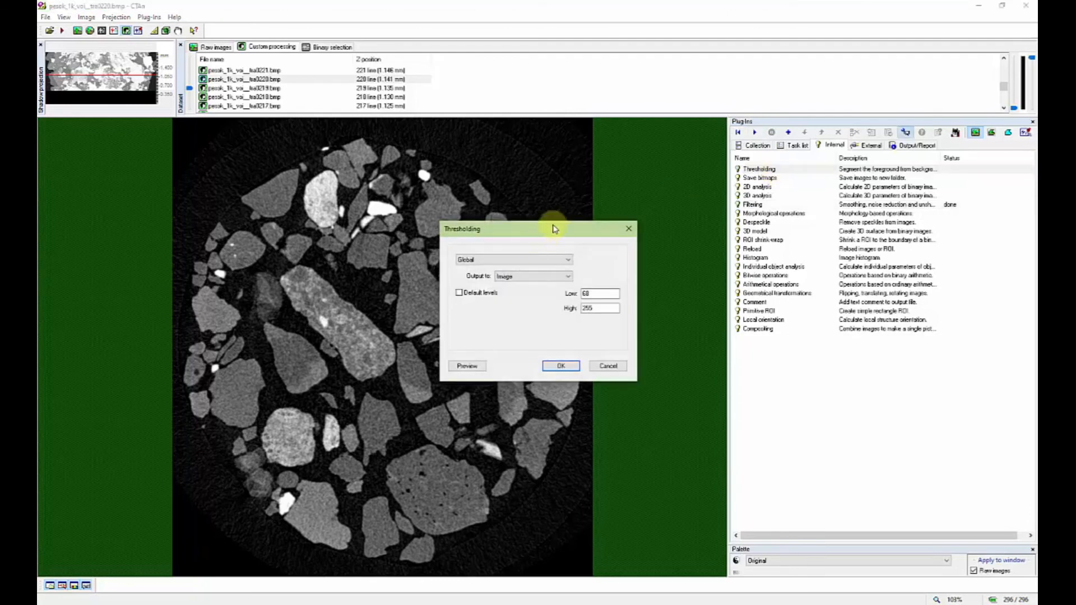
left_click_drag(552, 229, 585, 179)
double_click(626, 245)
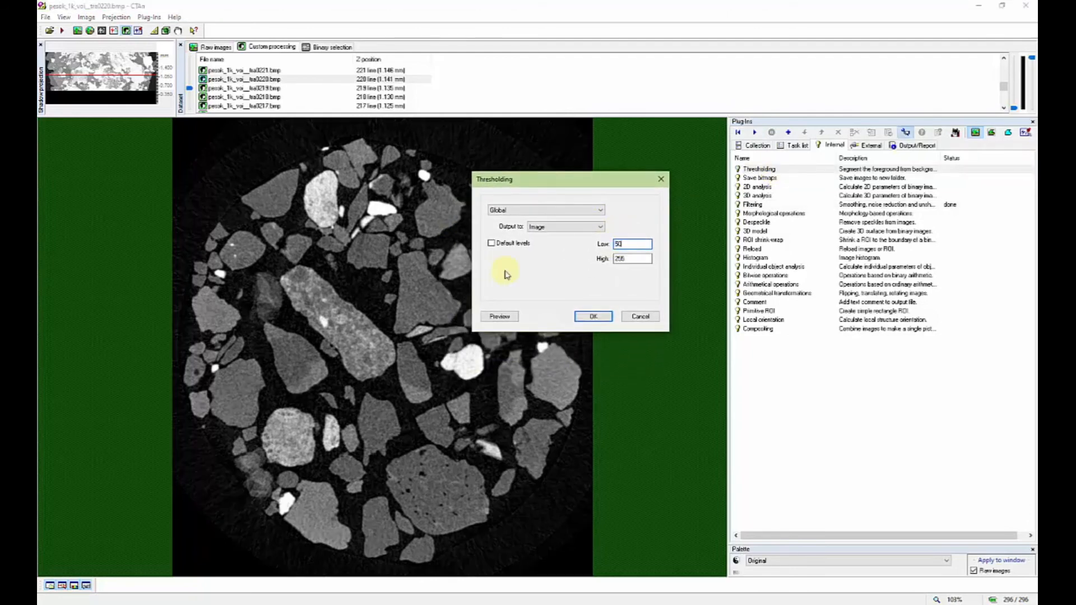
type("50")
left_click(499, 316)
left_click_drag(583, 182, 720, 143)
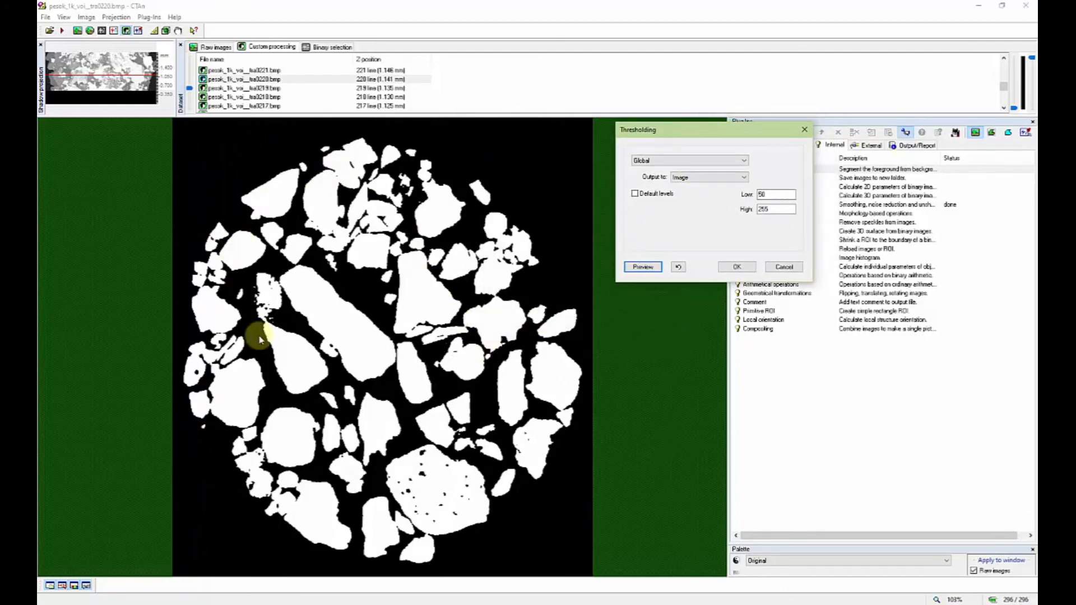
- Compare the thresholded preview repeatedly with the grayscale slice, then close the thresholding settings without applying them
left_click(678, 267)
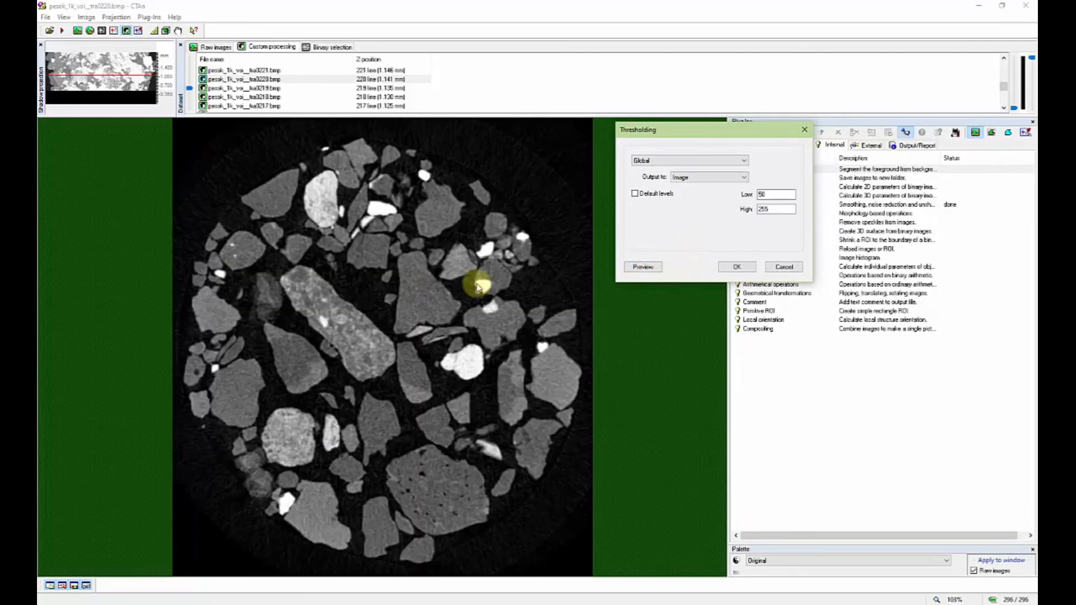
left_click(642, 267)
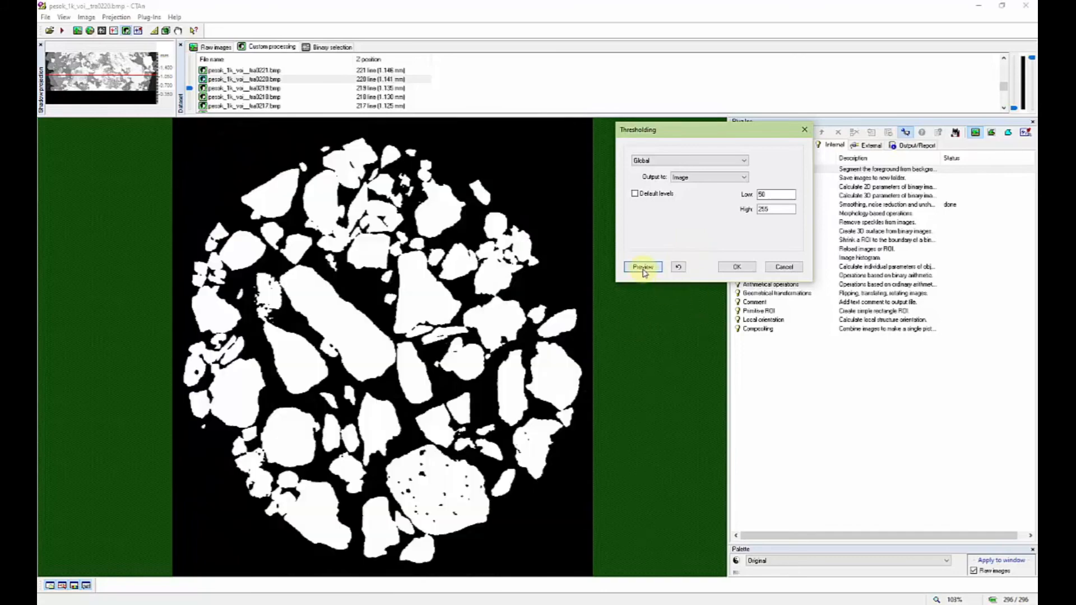
left_click(679, 269)
left_click(644, 267)
left_click(679, 269)
left_click(642, 267)
left_click(679, 268)
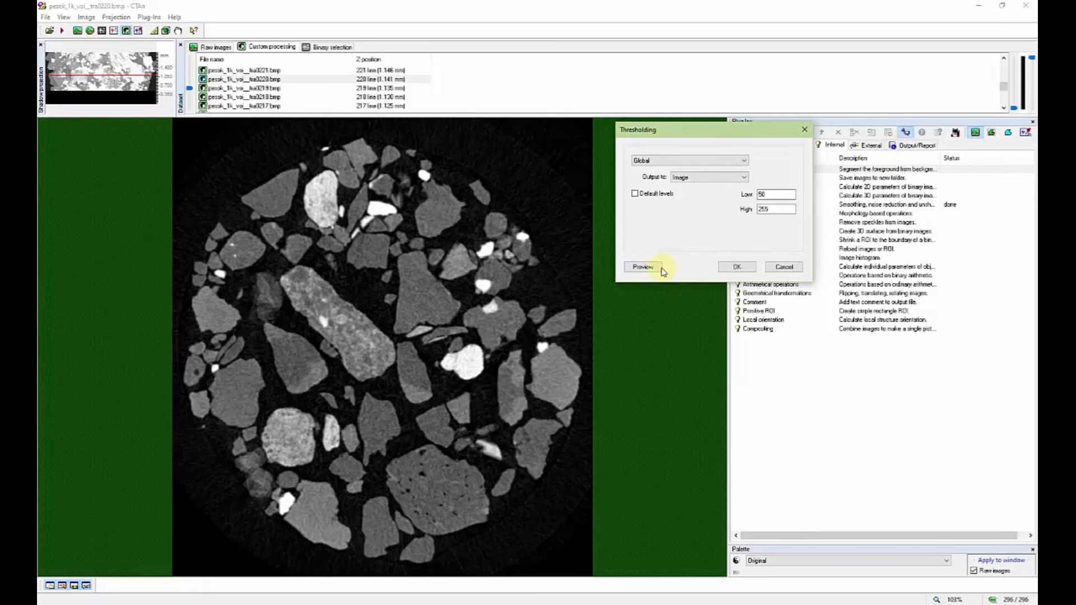
left_click(652, 269)
left_click(679, 268)
left_click_drag(653, 130, 559, 148)
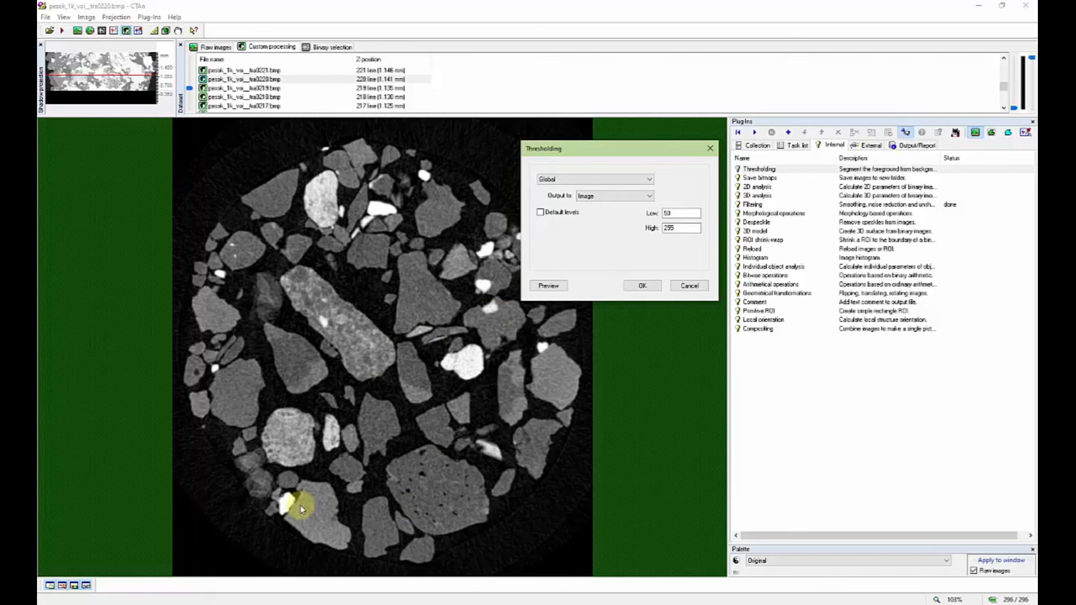
left_click(689, 285)
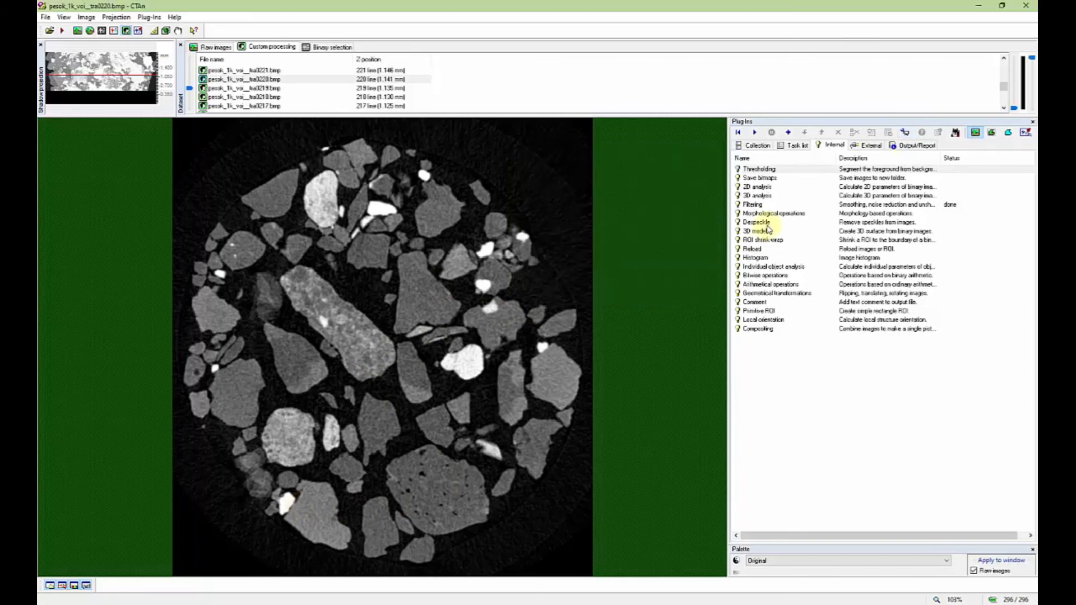
- Open the settings of the Filtering plug-in again
double_click(772, 205)
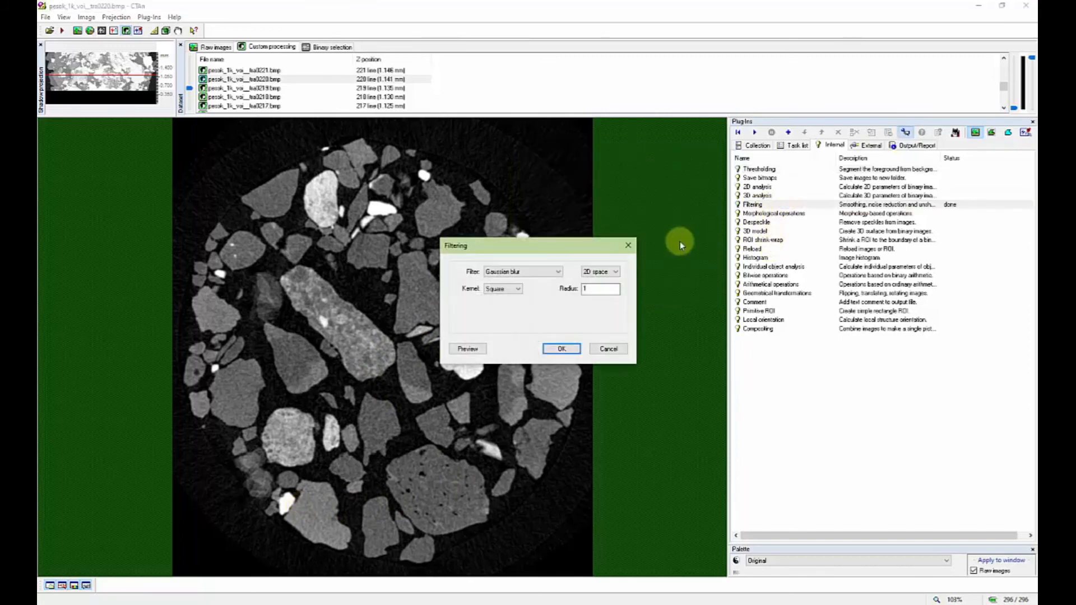